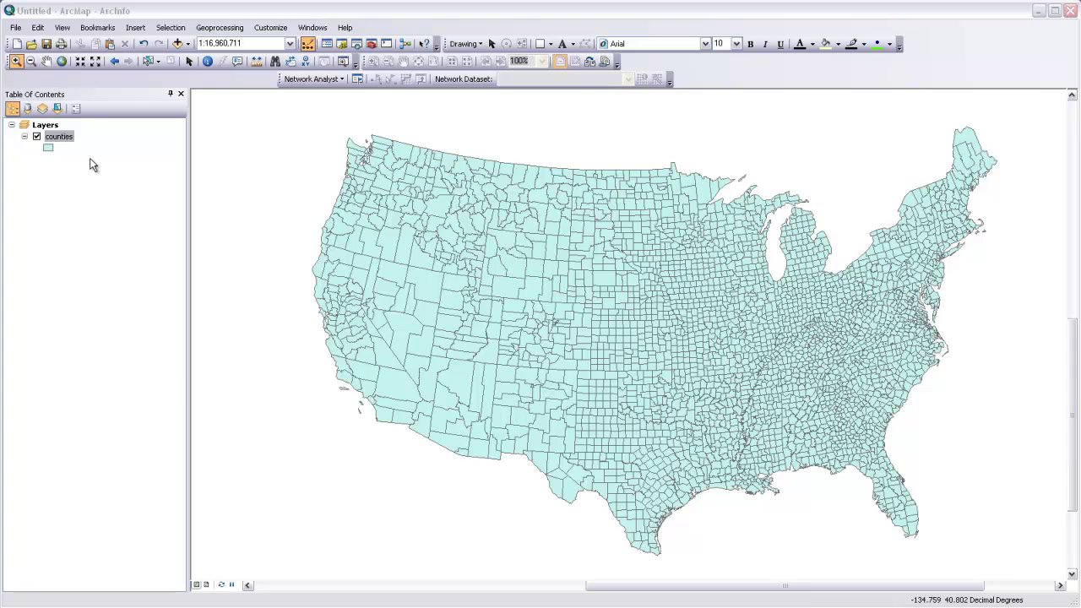
- Set the counties layer symbology to graduated symbols with Value AGE_65_UP in five Natural Breaks classes
right_click(66, 140)
click(138, 418)
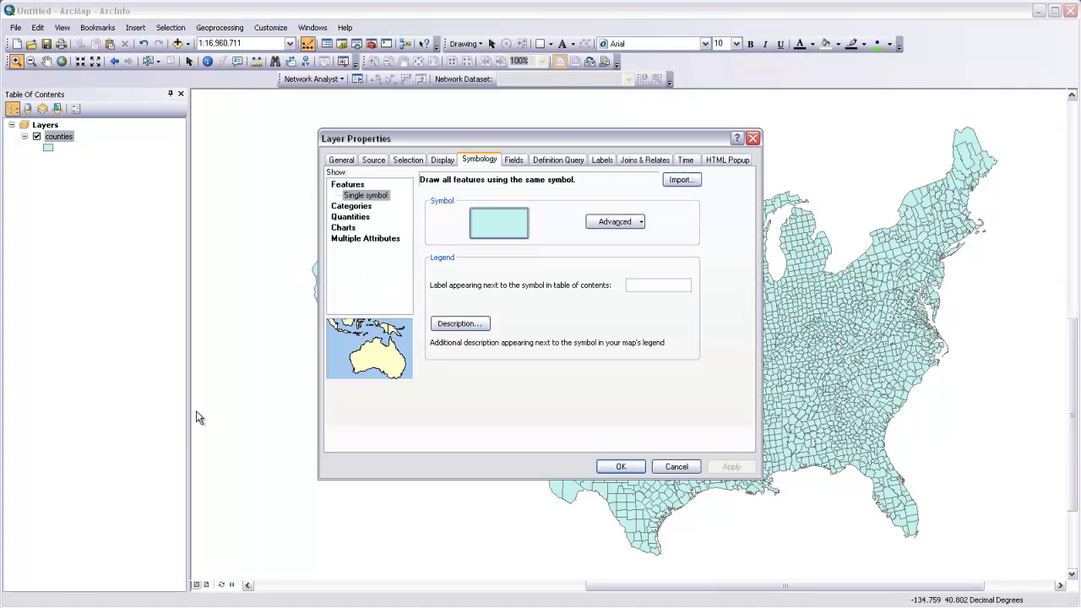
click(350, 219)
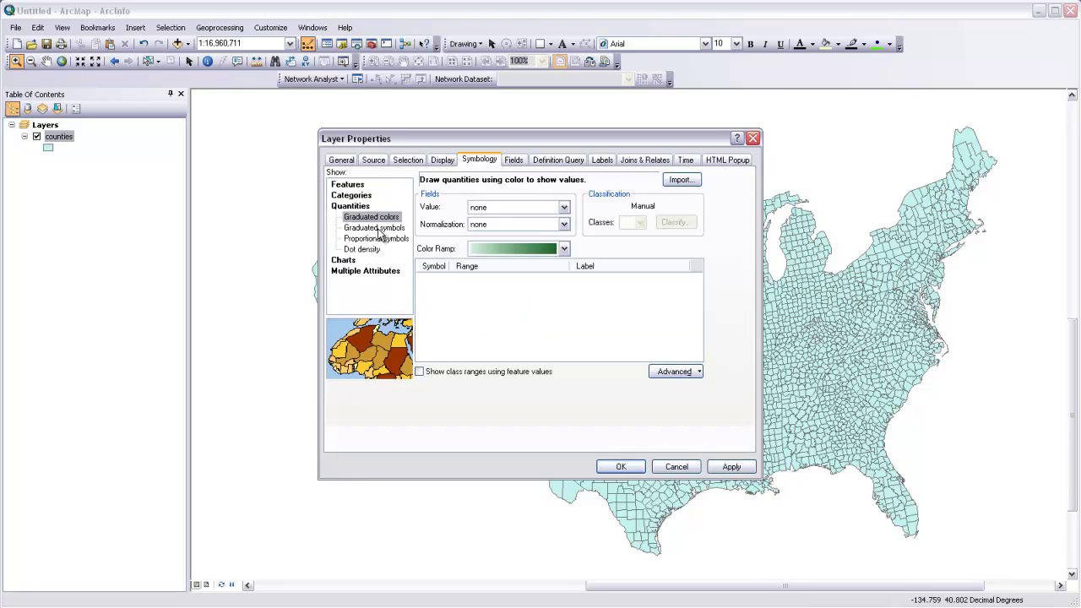
click(379, 230)
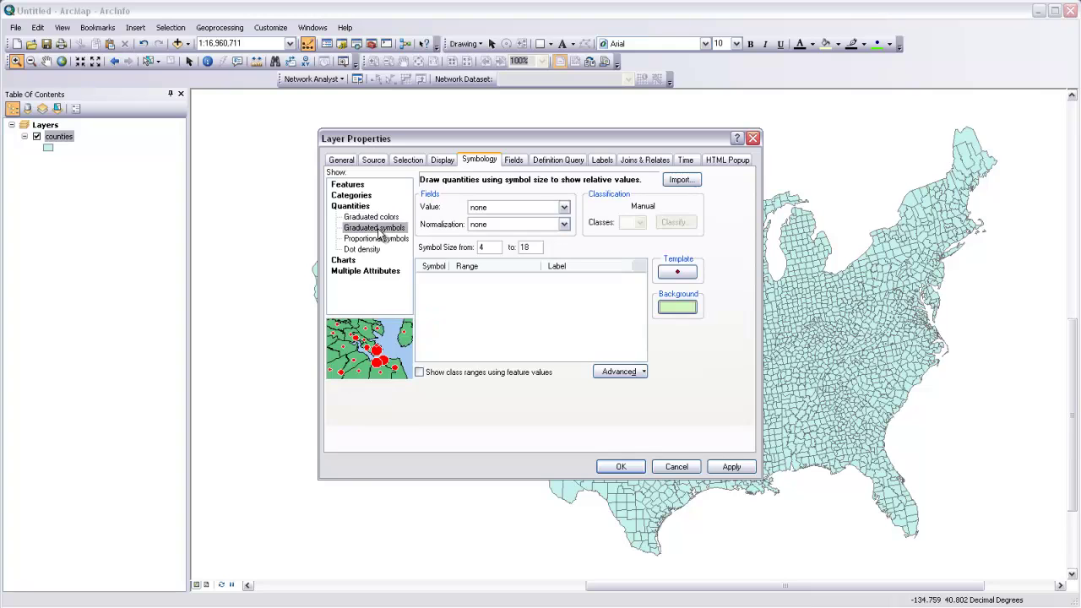
click(564, 208)
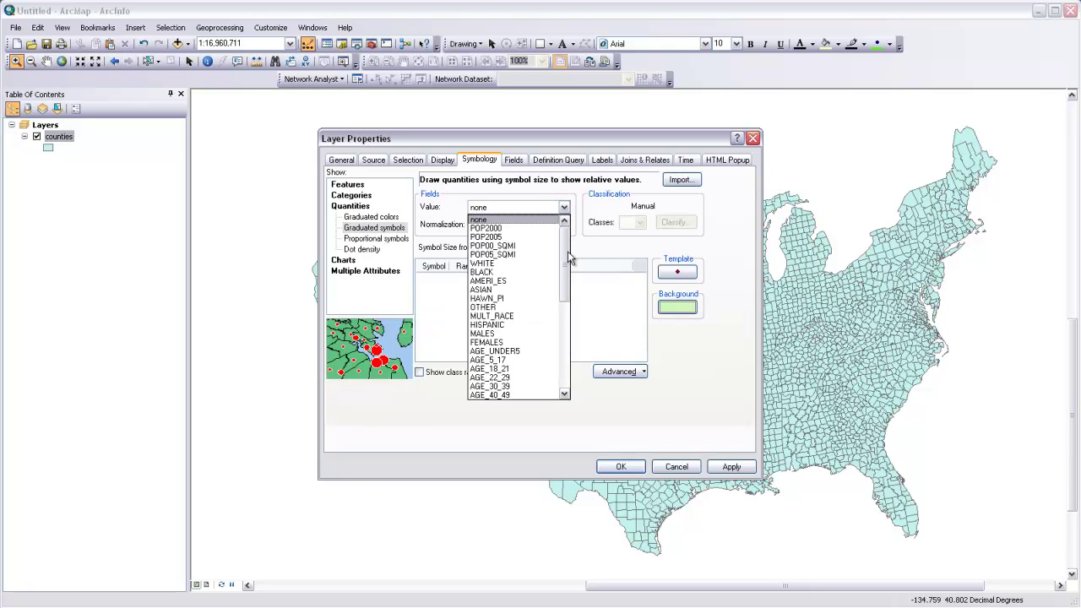
drag(569, 262, 569, 297)
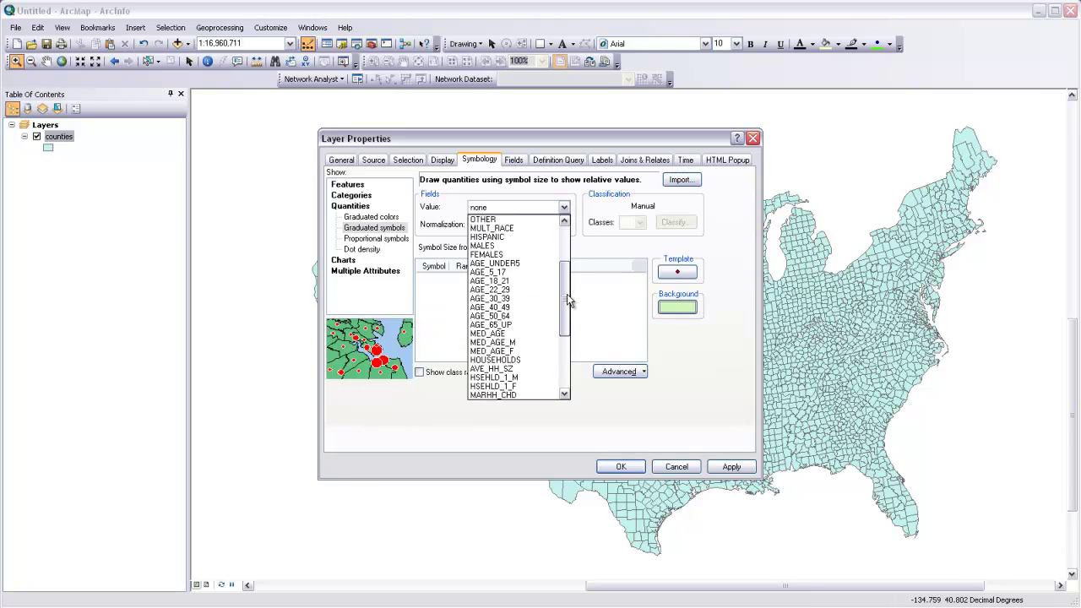
click(531, 327)
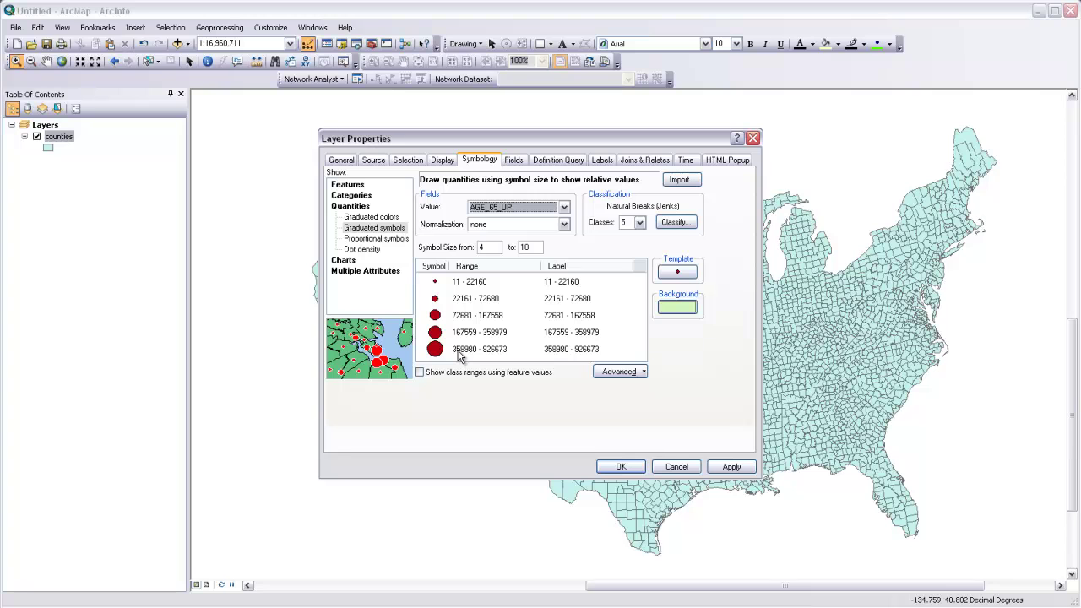
- Apply the AGE_65_UP graduated symbols and shift the Layer Properties dialog aside to check the map
click(732, 469)
drag(699, 139, 205, 152)
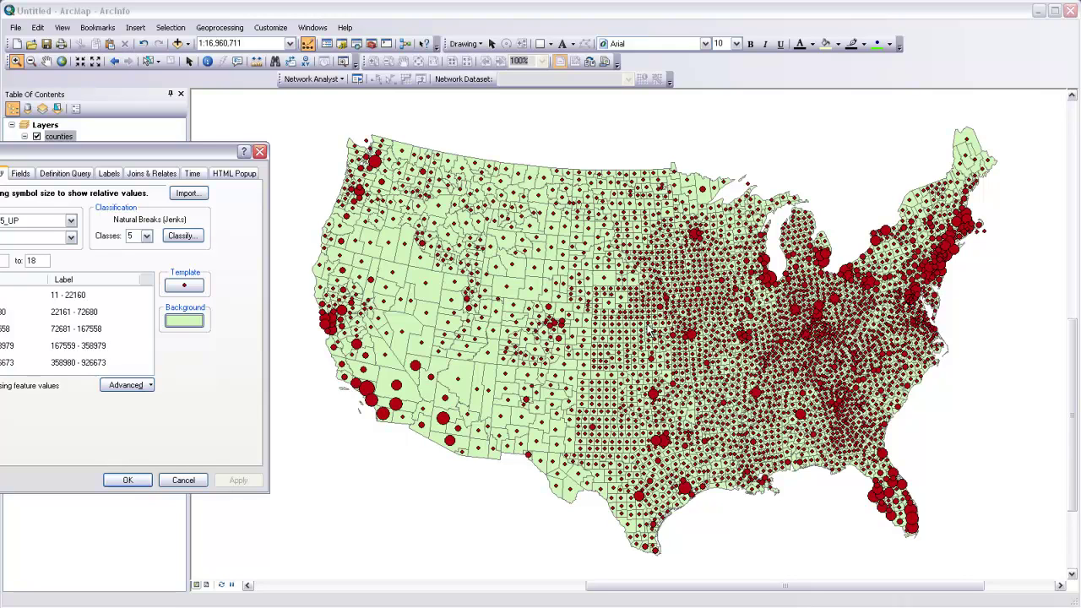
drag(198, 152, 401, 152)
- Switch to proportional symbols on AGE_65_UP and apply them, producing huge overlapping orange circles
click(84, 250)
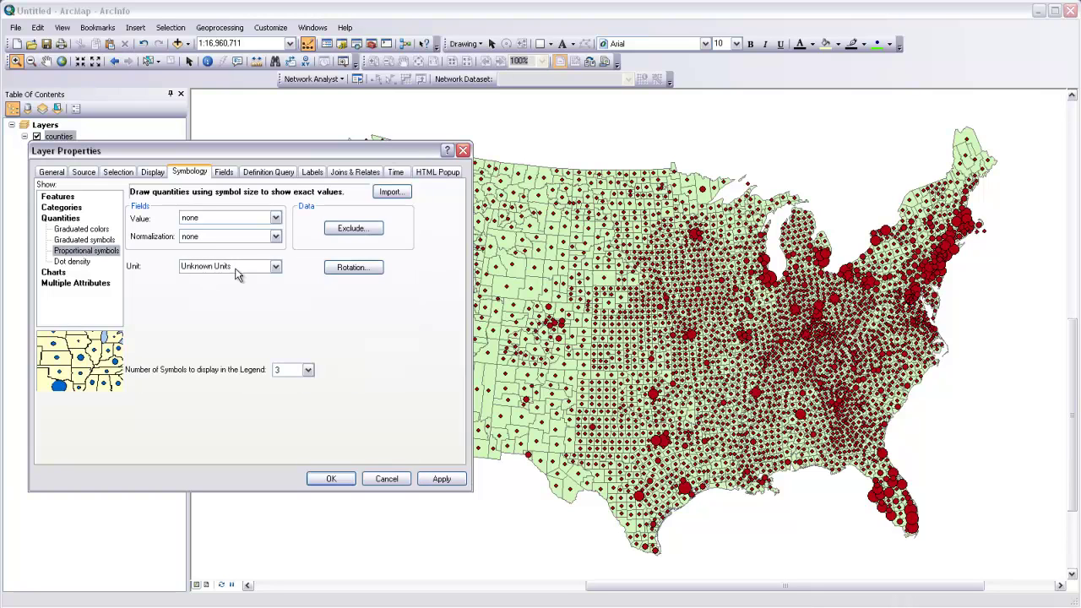
click(275, 218)
scroll(274, 272, down, 5)
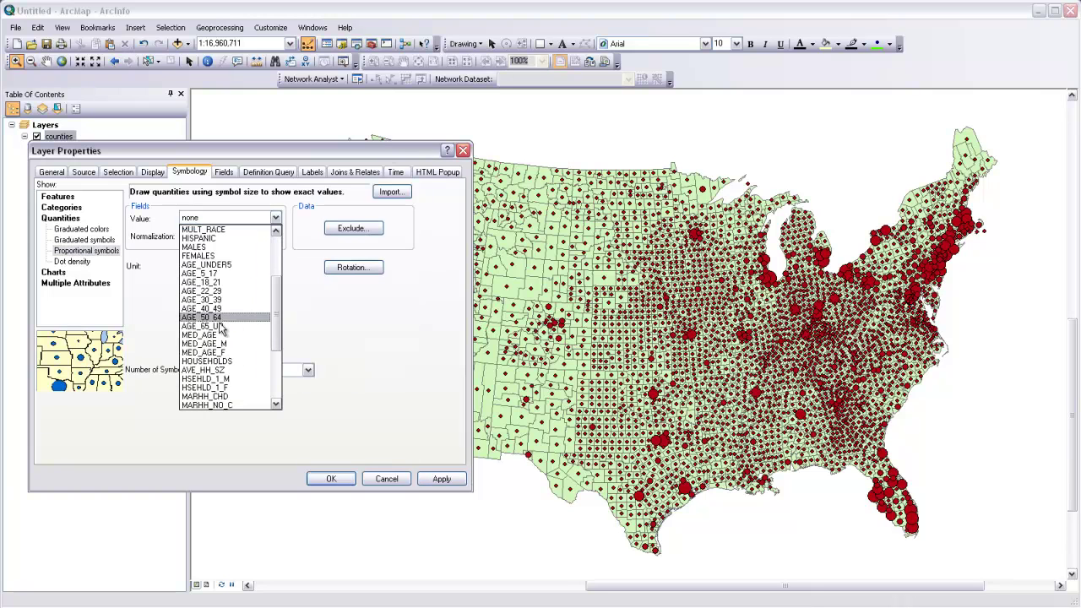
click(207, 310)
click(441, 481)
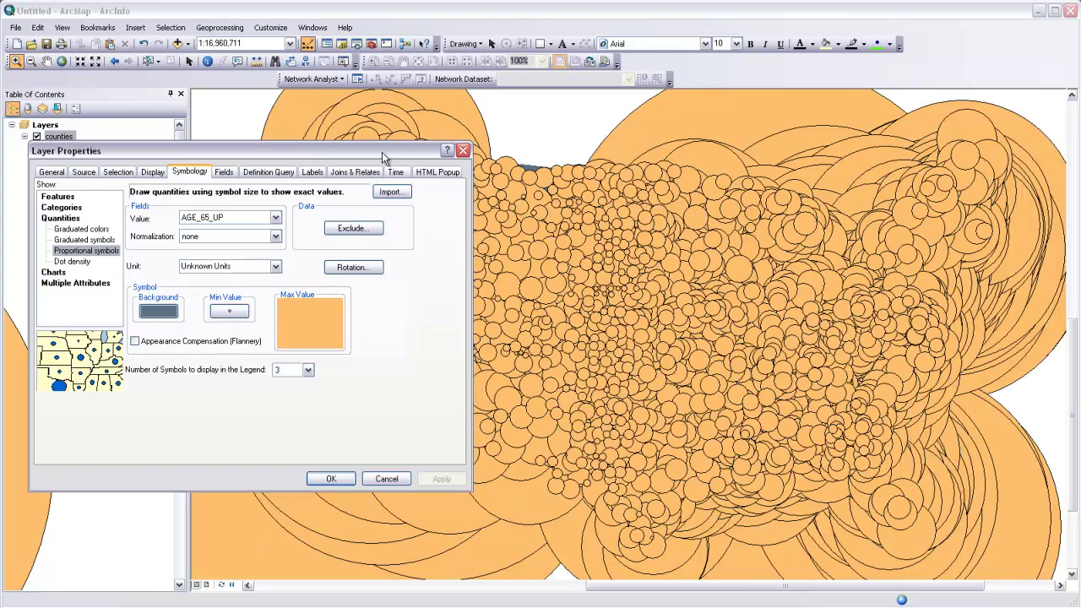
drag(382, 158, 266, 155)
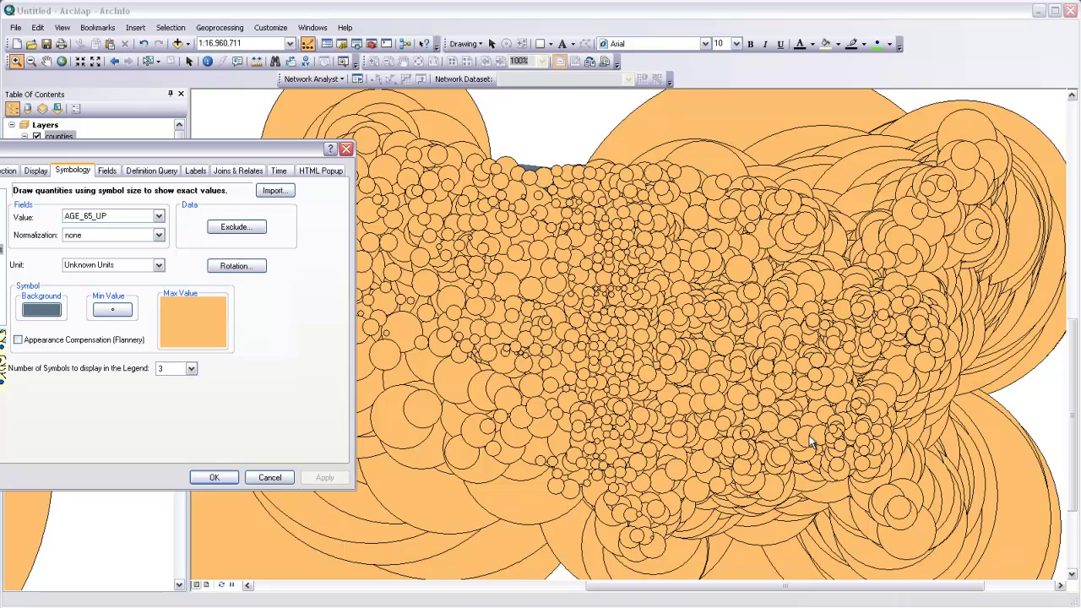
- Return the counties symbology to graduated symbols on AGE_65_UP with a purple symbol template
drag(234, 151, 344, 141)
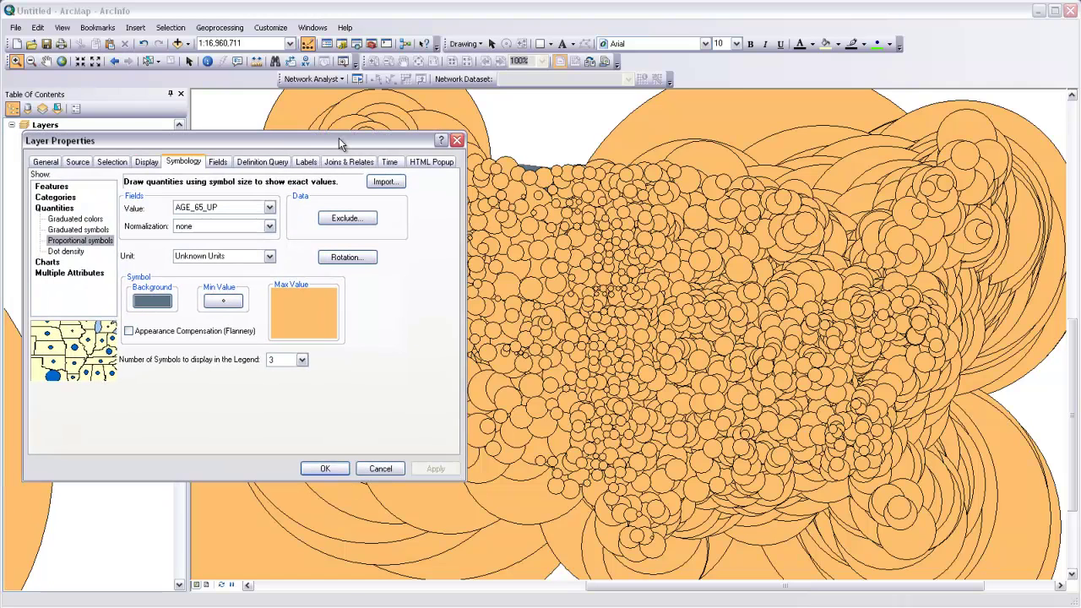
click(77, 229)
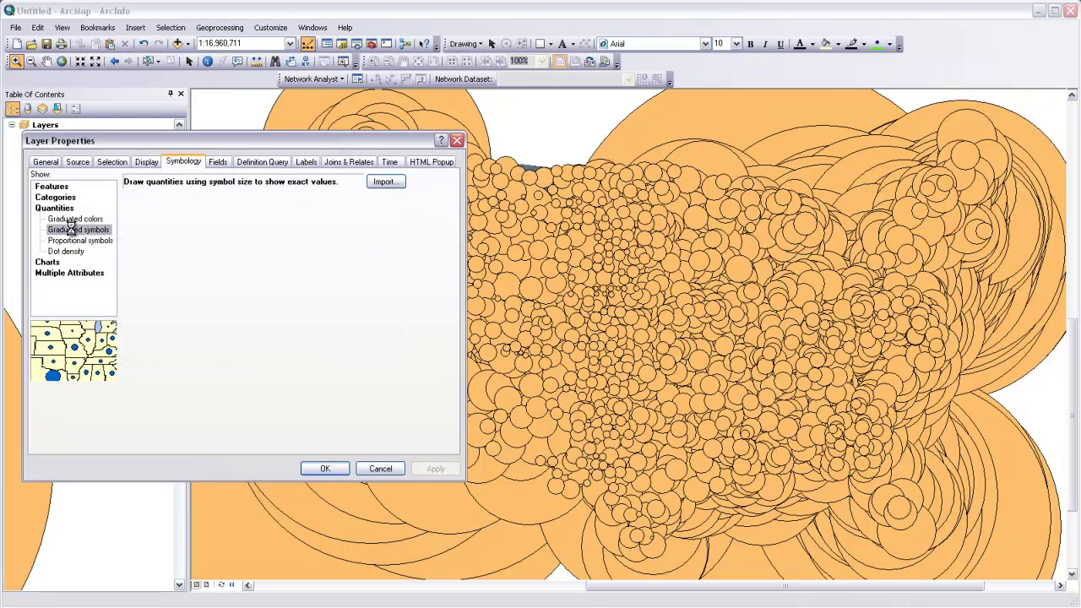
drag(332, 141, 270, 140)
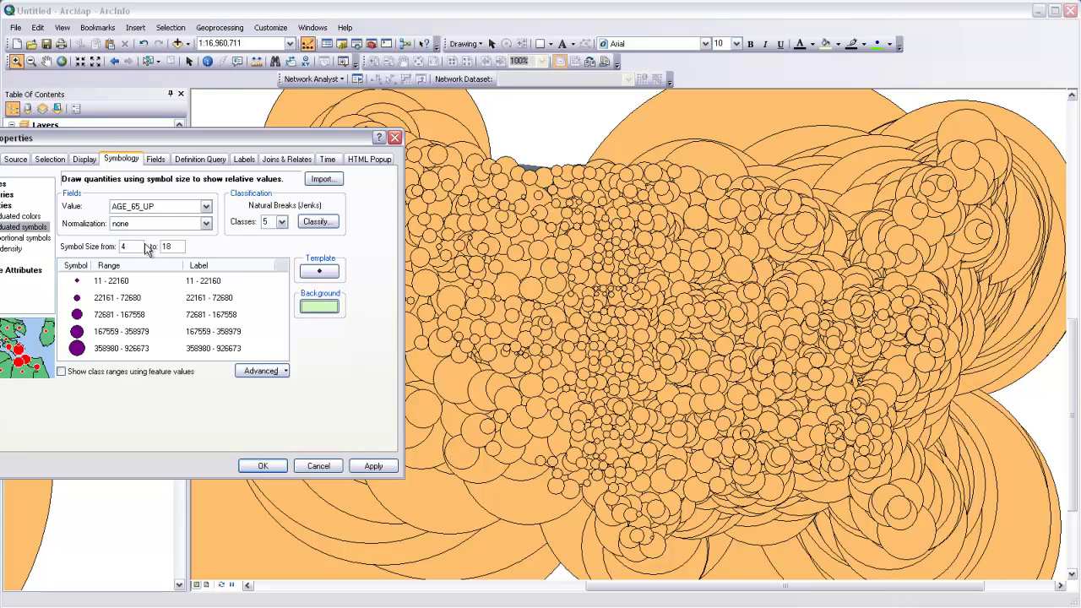
- Apply the purple graduated symbols and move the dialog to reveal the west coast
click(369, 465)
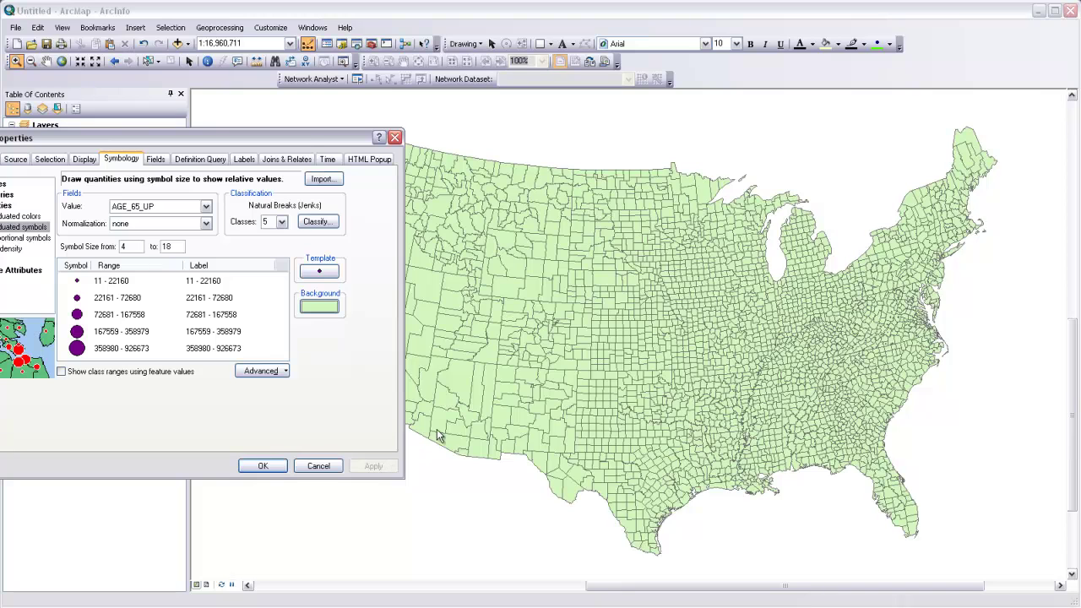
drag(308, 144, 182, 185)
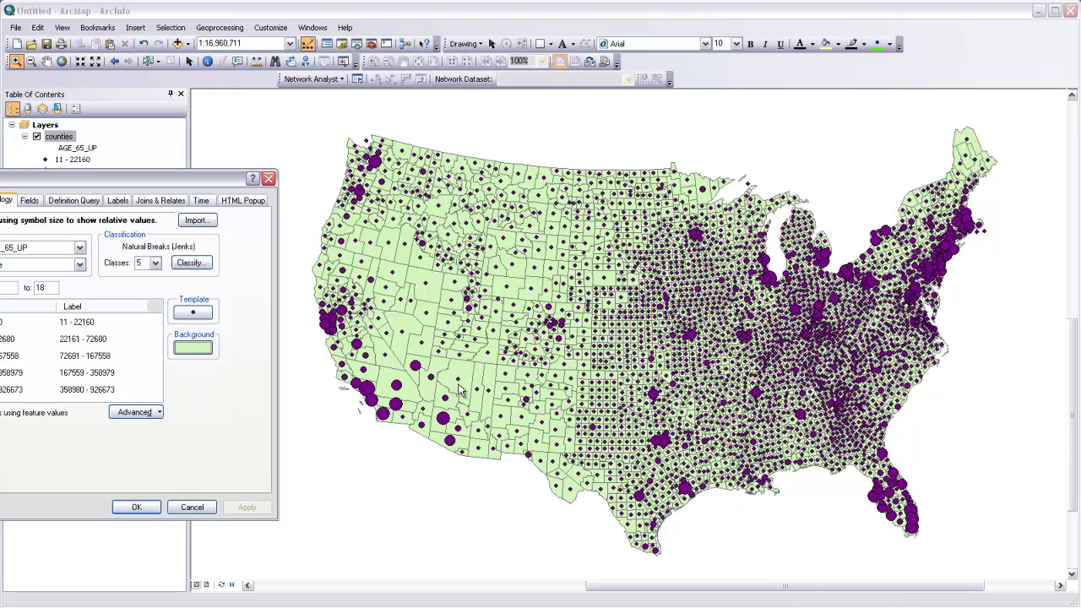
- Normalize the purple symbols by POP2000 and apply, giving classes from 0.01801 to 0.3472
drag(173, 179, 427, 180)
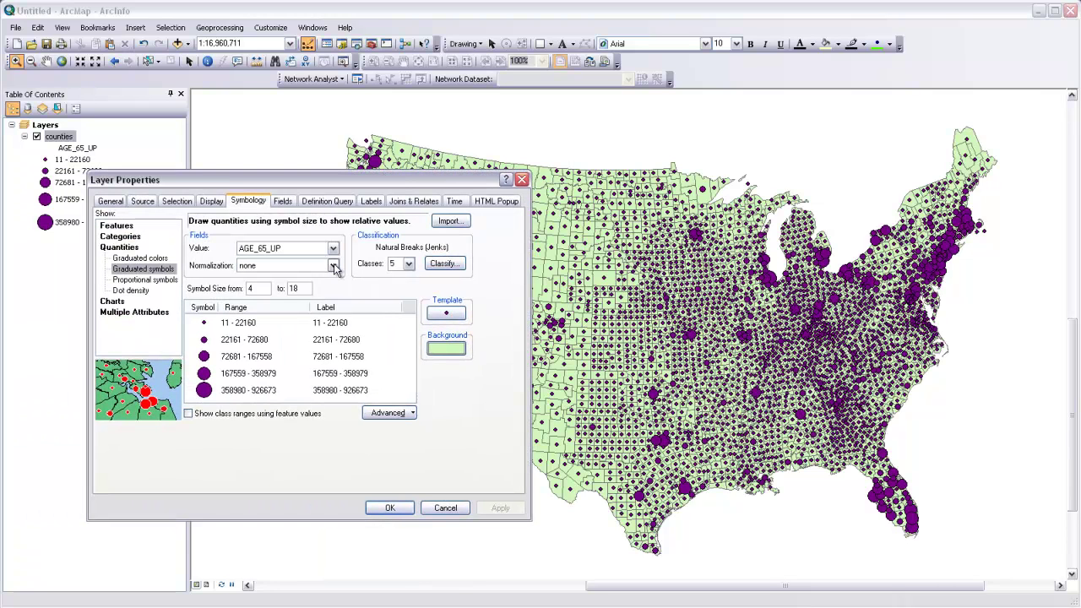
click(333, 265)
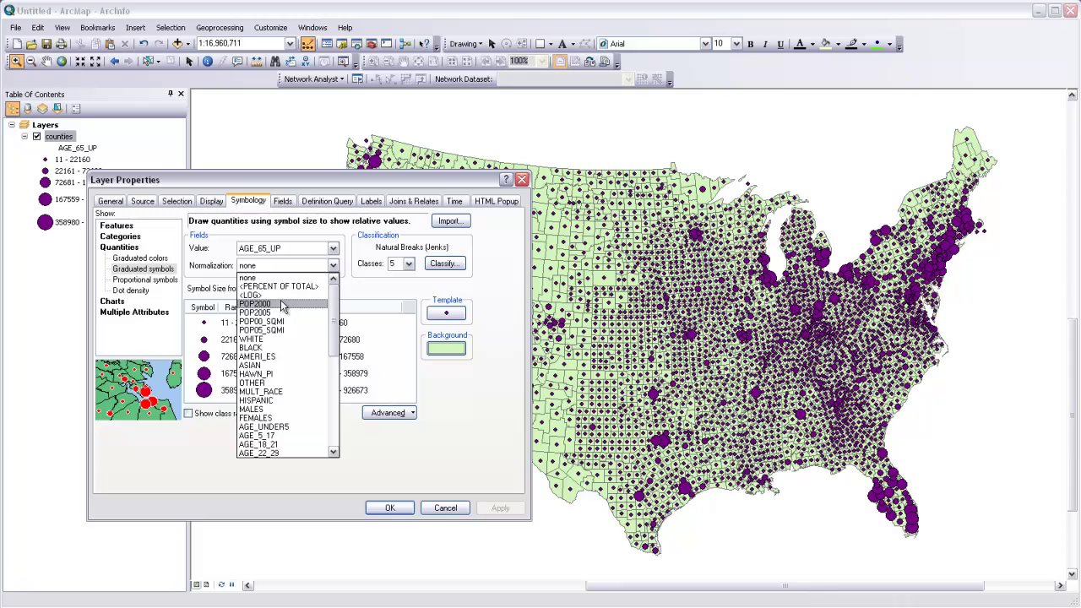
click(284, 304)
click(498, 508)
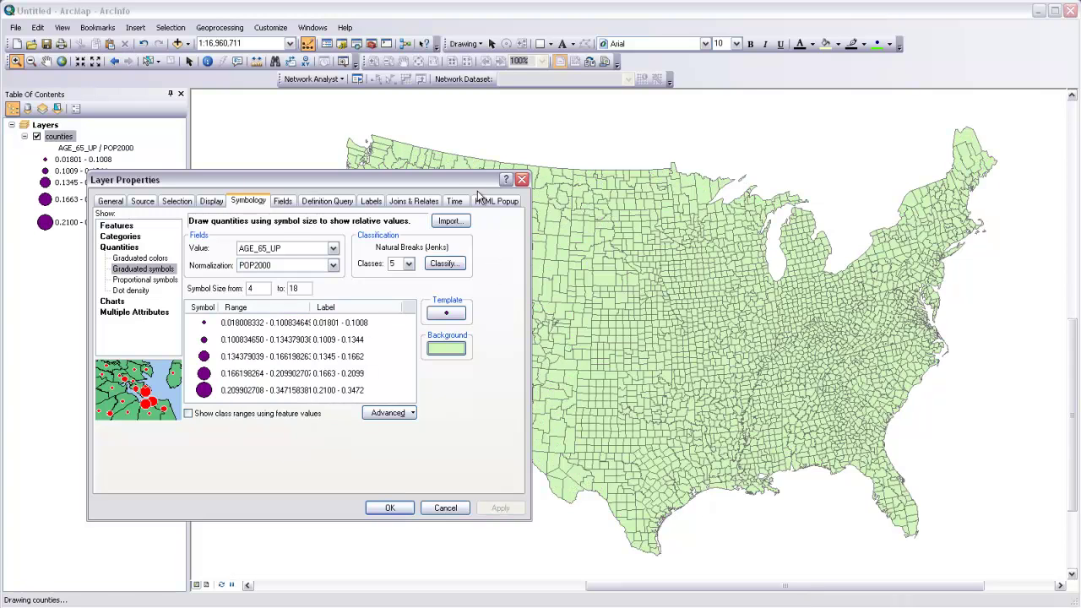
drag(477, 183, 225, 187)
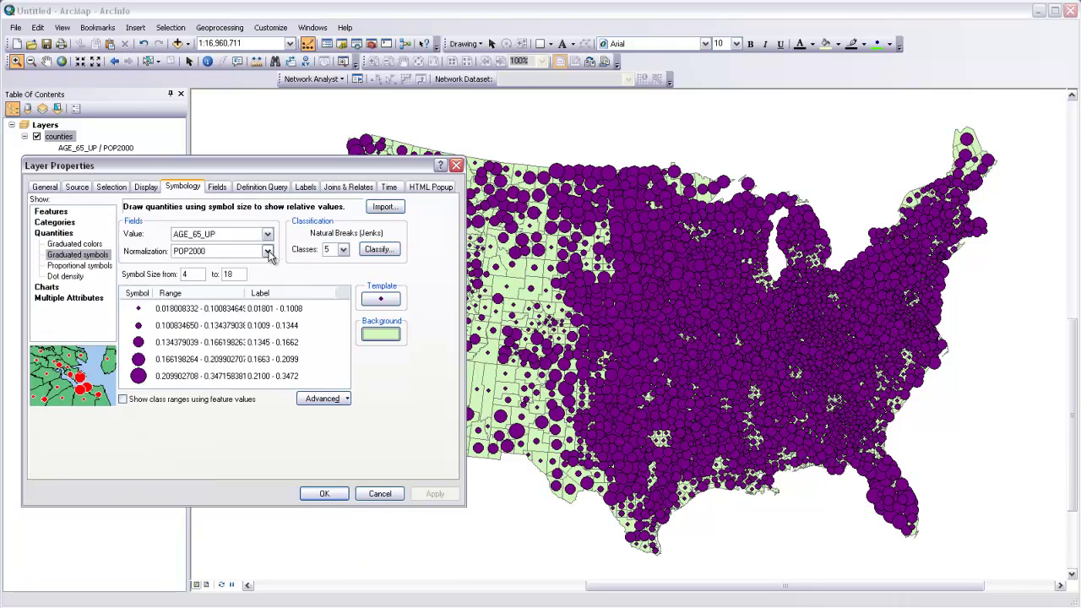
- Set normalization back to none and apply, restoring raw AGE_65_UP classes from 11 to 926673
click(267, 251)
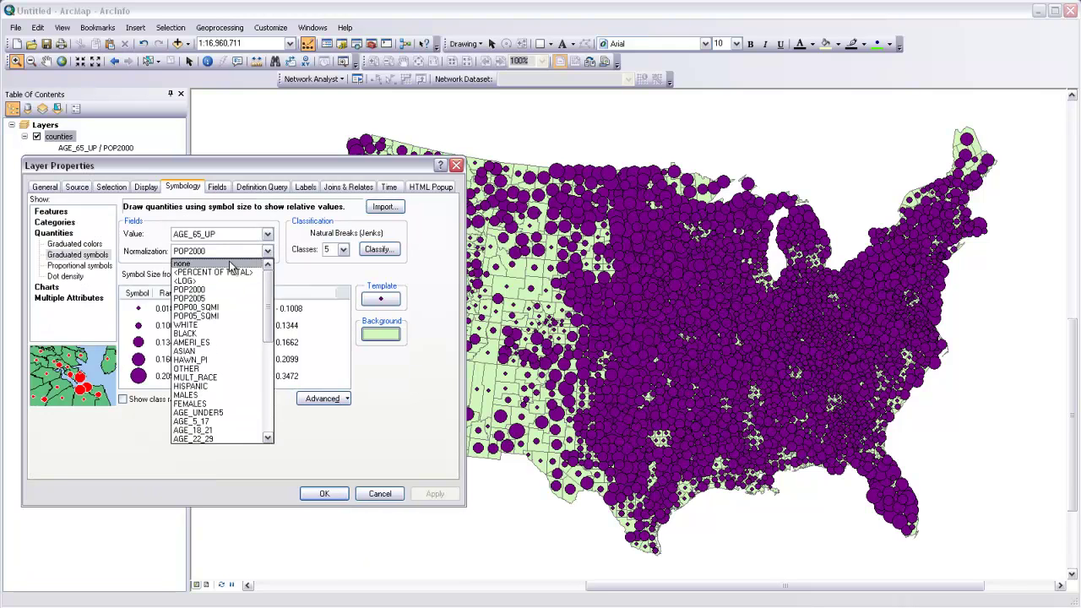
click(229, 264)
click(431, 494)
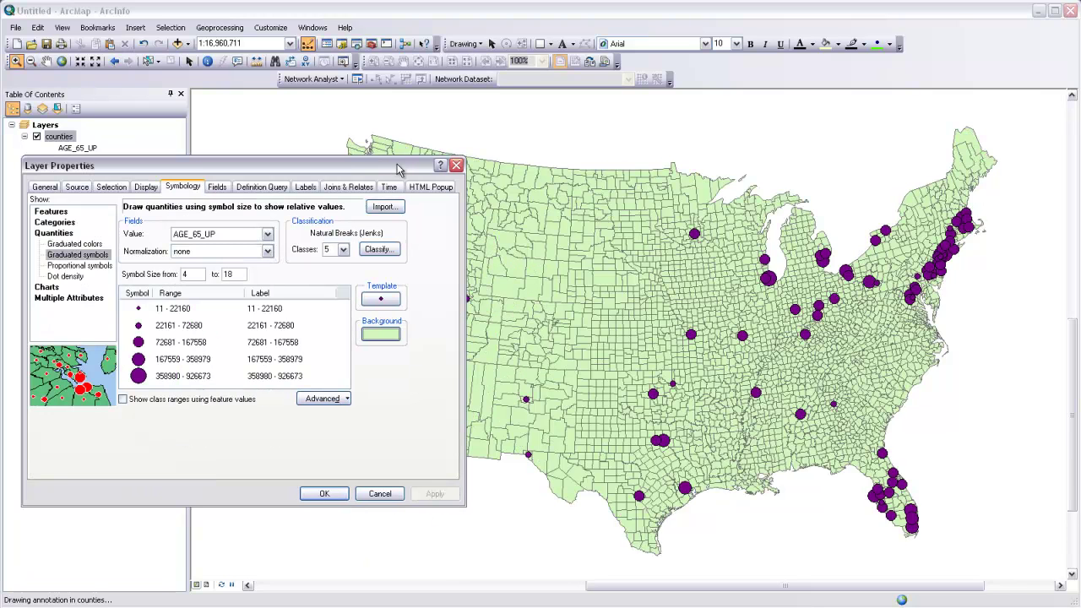
drag(400, 169, 291, 161)
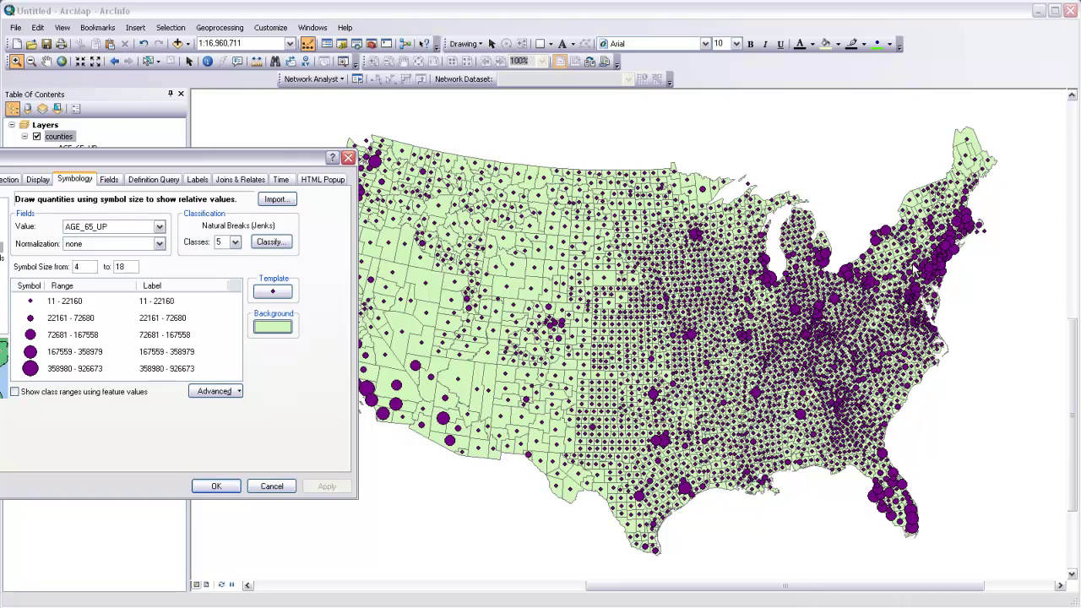
drag(311, 158, 254, 162)
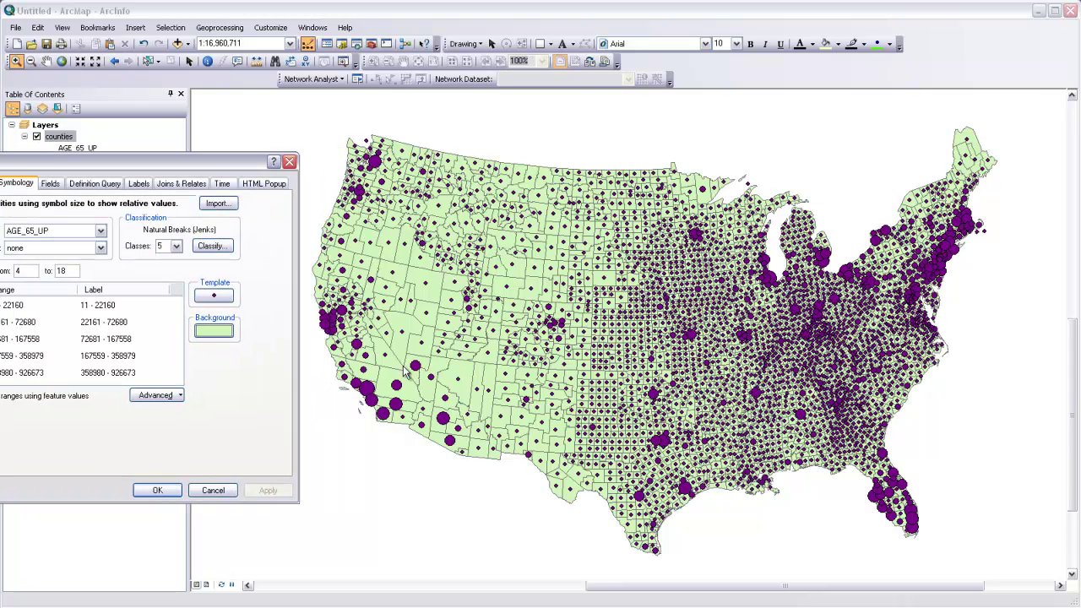